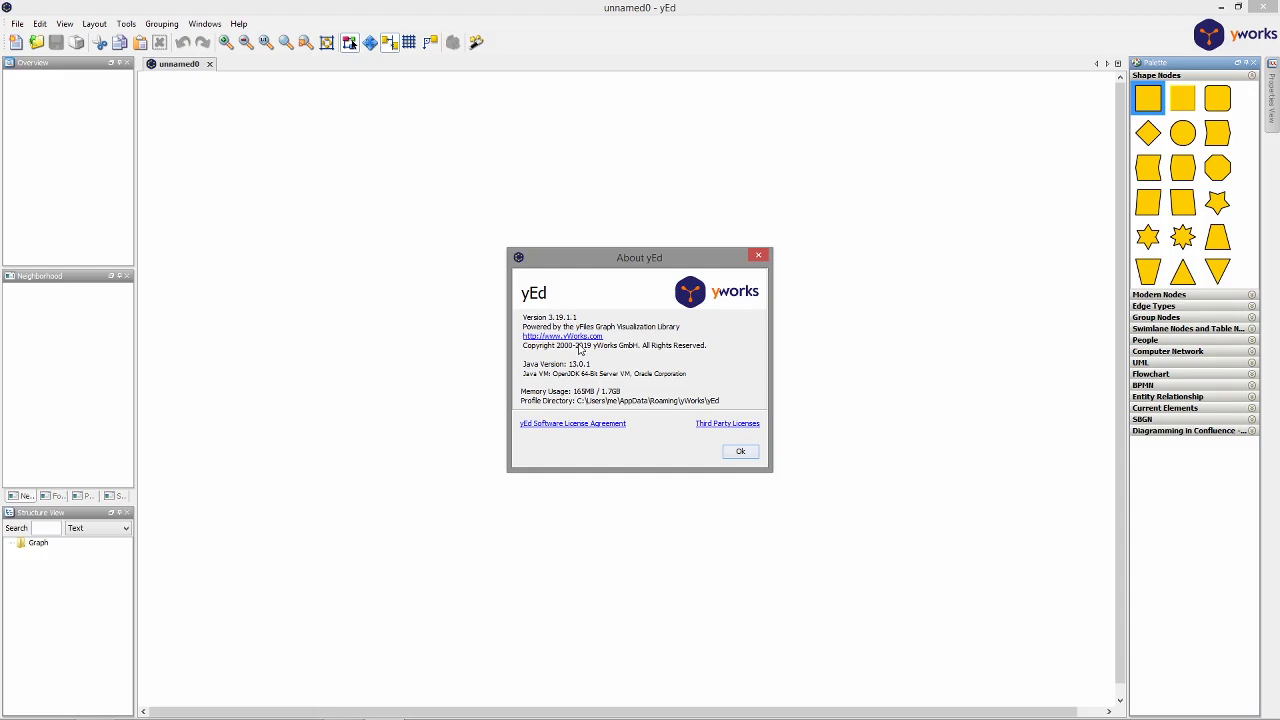
Dismiss the About yEd dialog for version 3.19.1.1 to reveal the empty diagram.
left_click(741, 454)
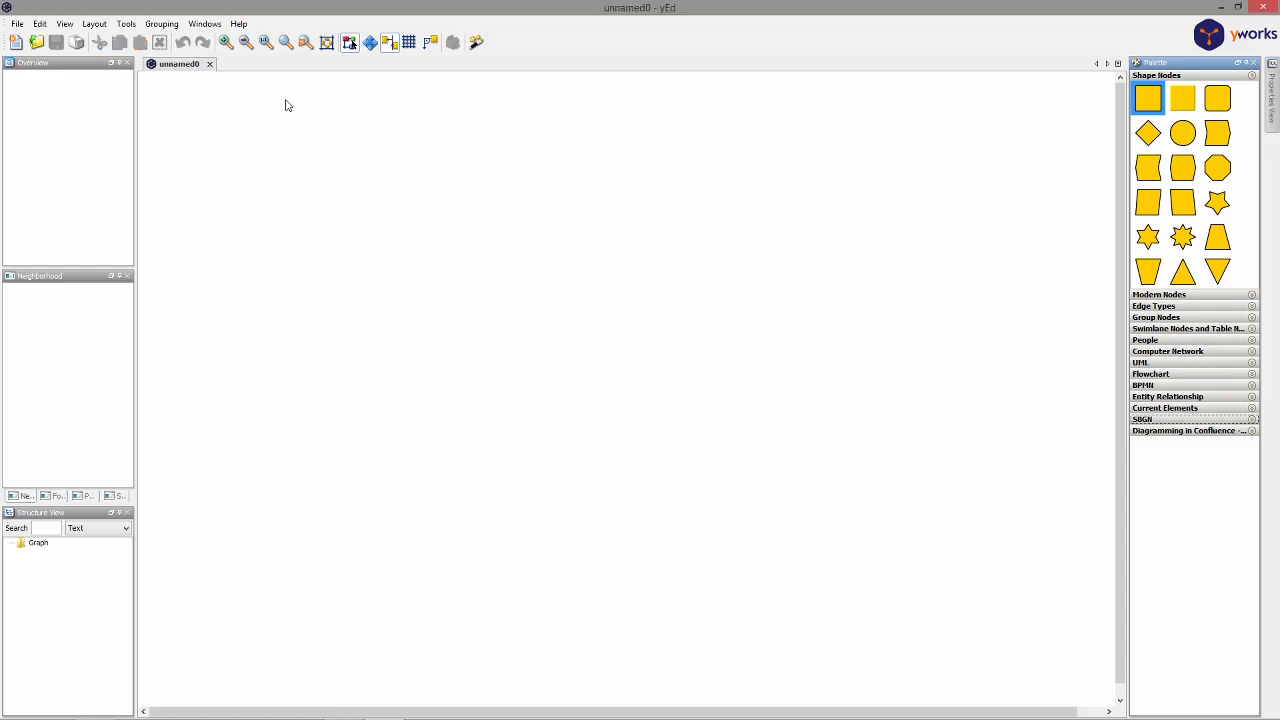
left_click(240, 26)
mouse_move(276, 115)
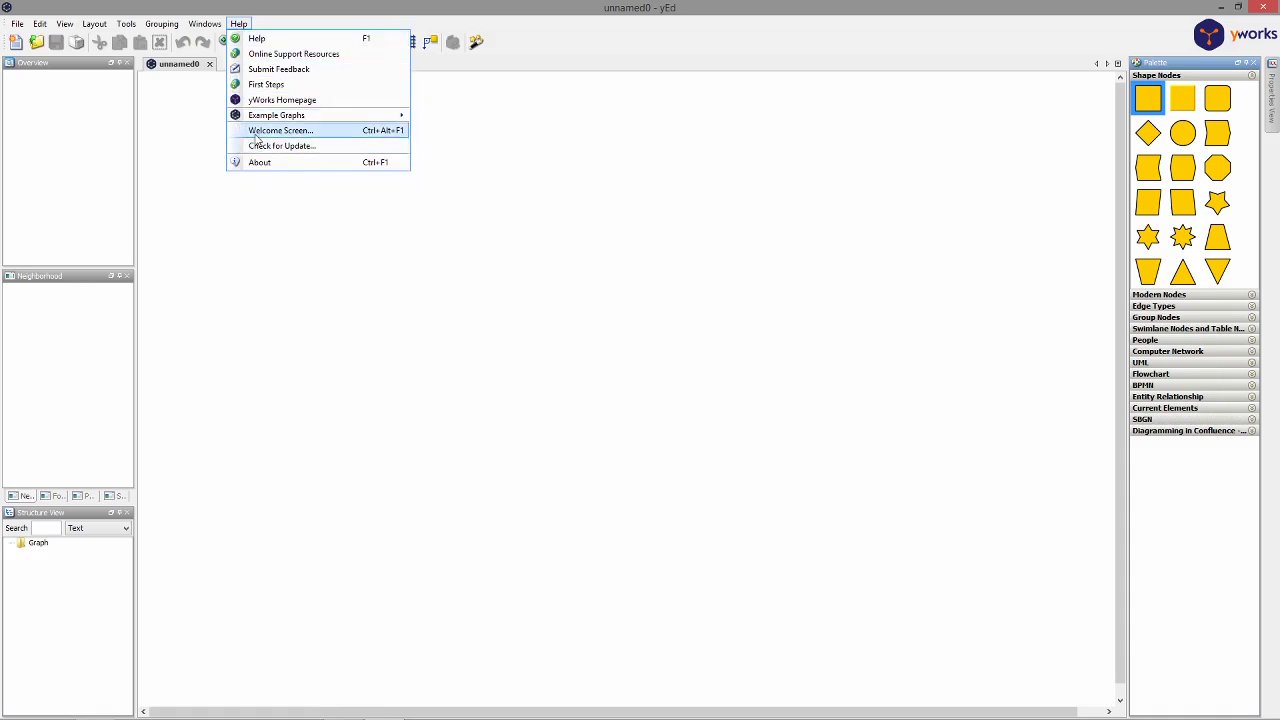
left_click(255, 134)
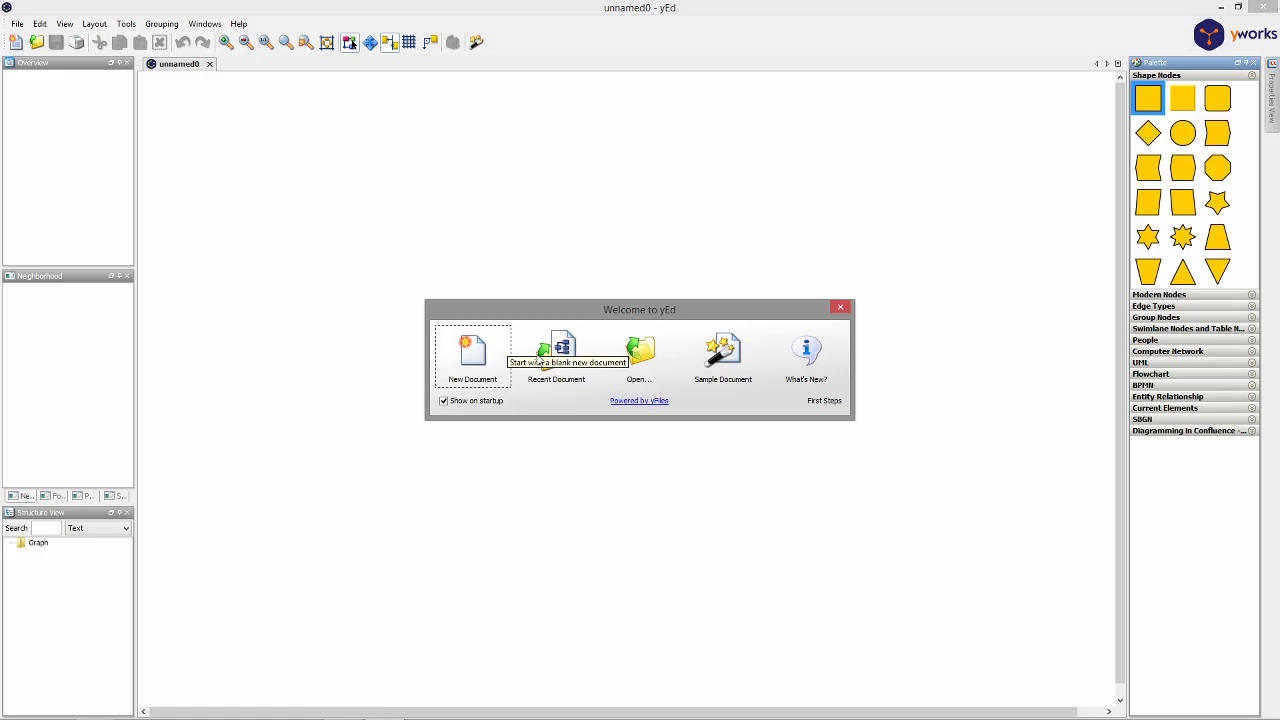
left_click(841, 310)
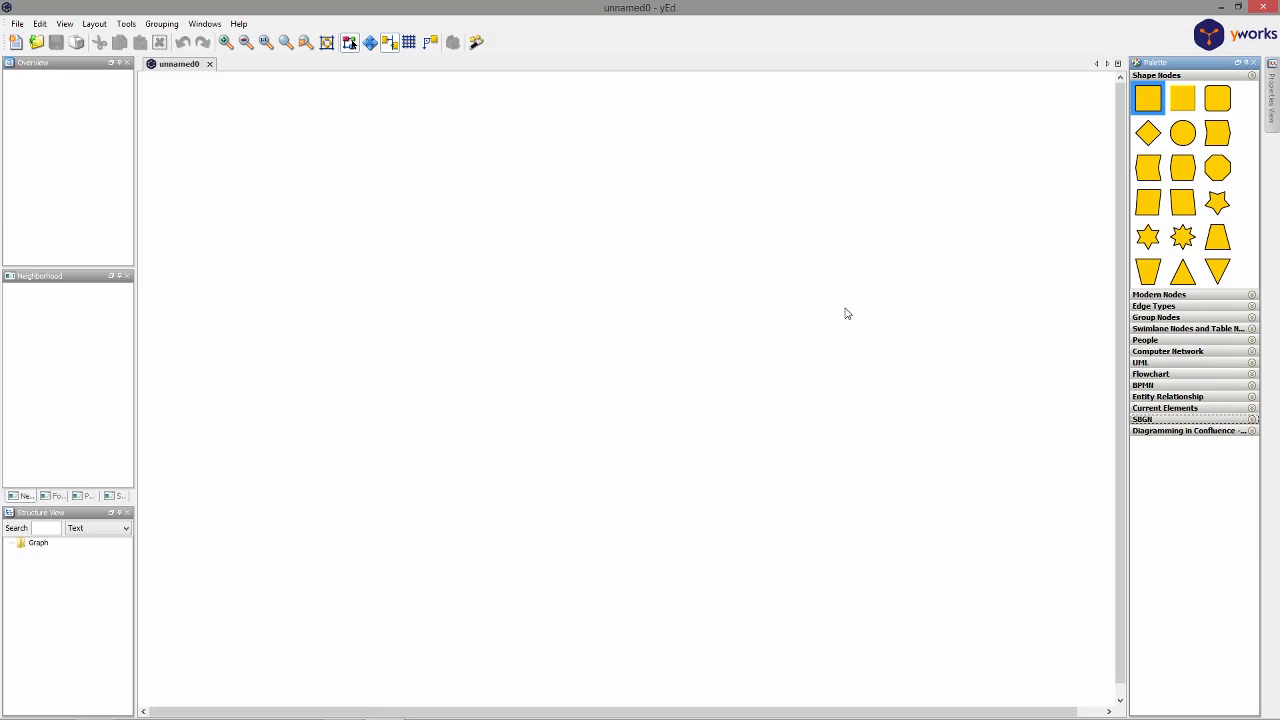
Drop a Vertical Swim Lanes pool and a Horizontal Swim Lanes pool beside it on the canvas.
left_click(1251, 330)
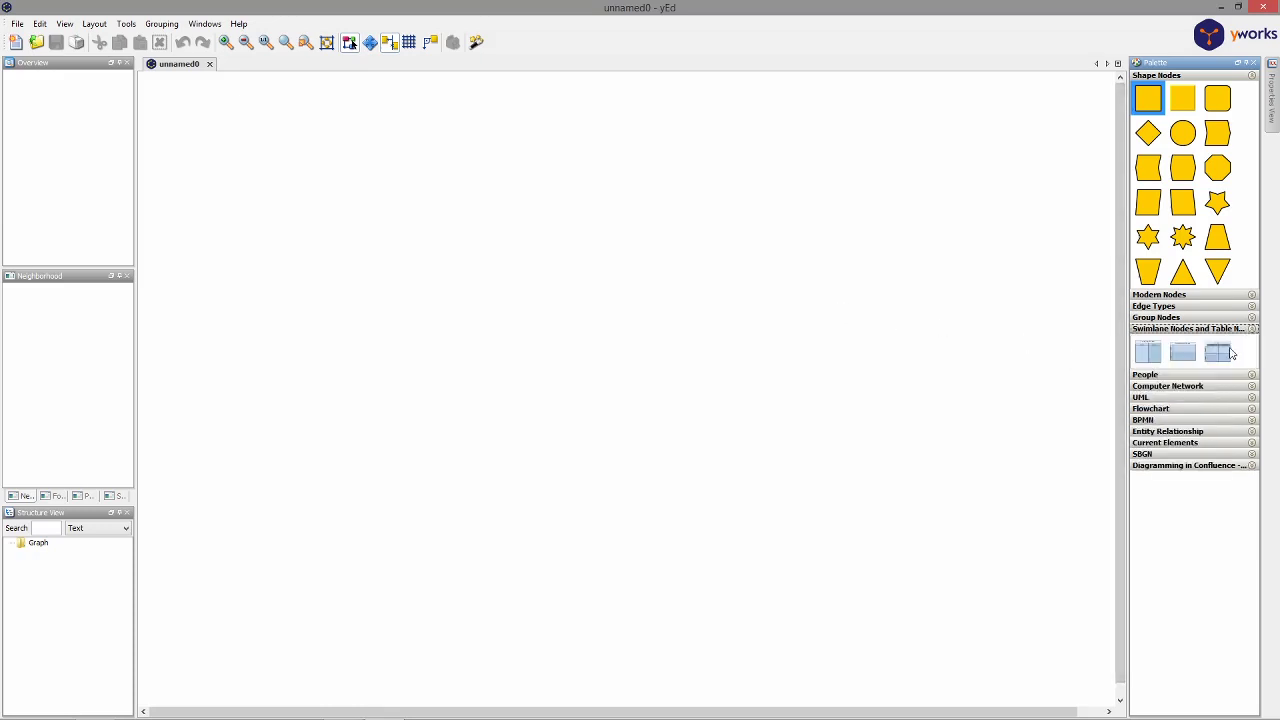
left_click_drag(908, 352, 406, 251)
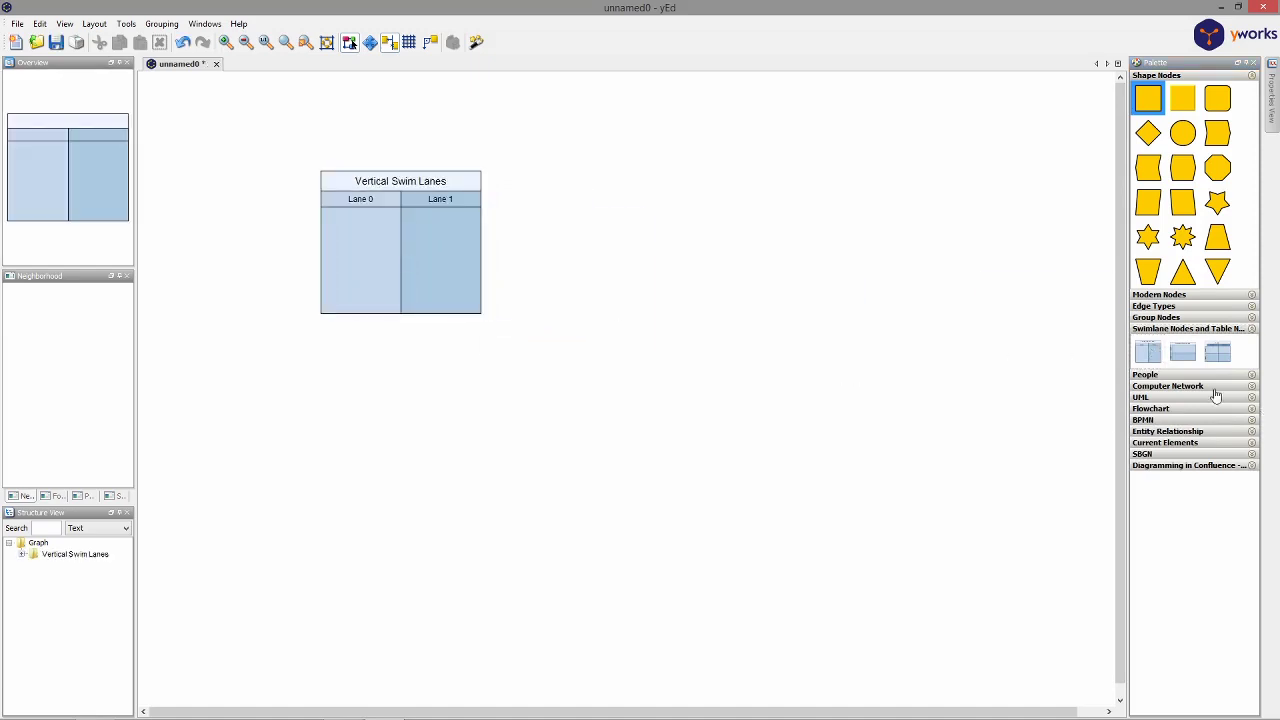
mouse_move(1182, 352)
left_mouse_down()
mouse_move(740, 276)
mouse_move(706, 258)
left_mouse_up()
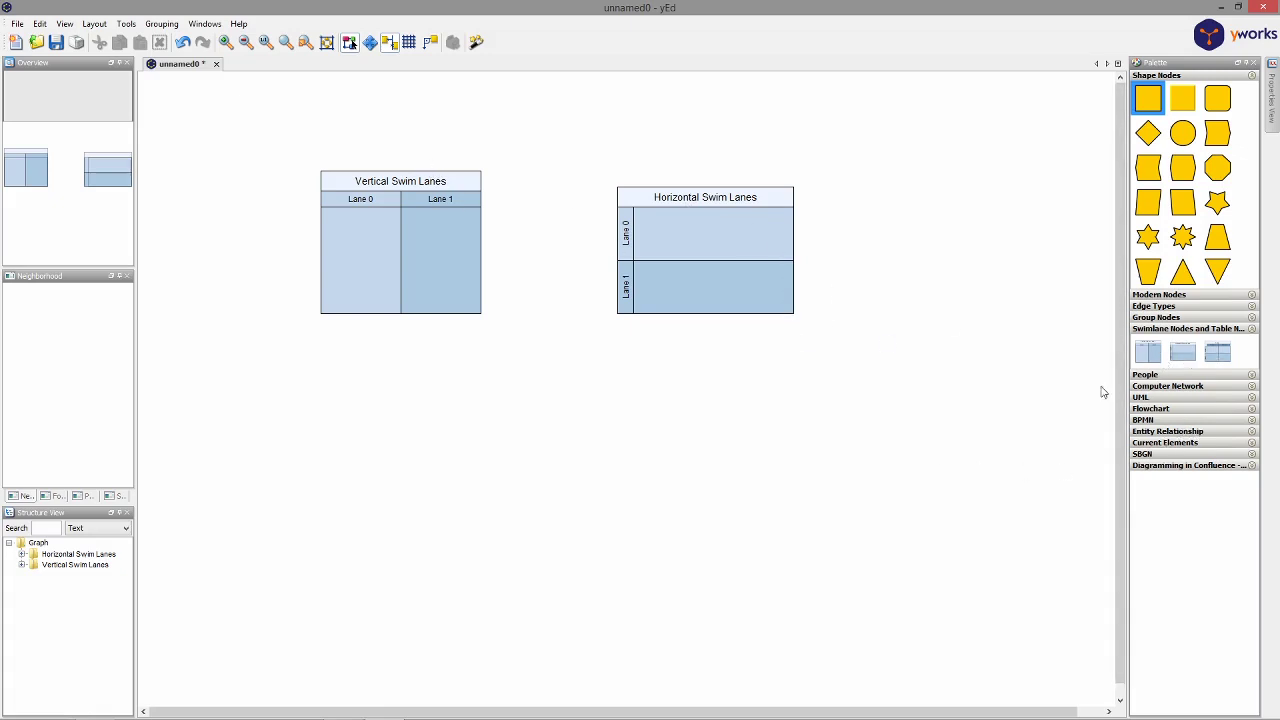
Show the Flowchart shapes and delete the Horizontal Swim Lanes pool.
left_click(1252, 413)
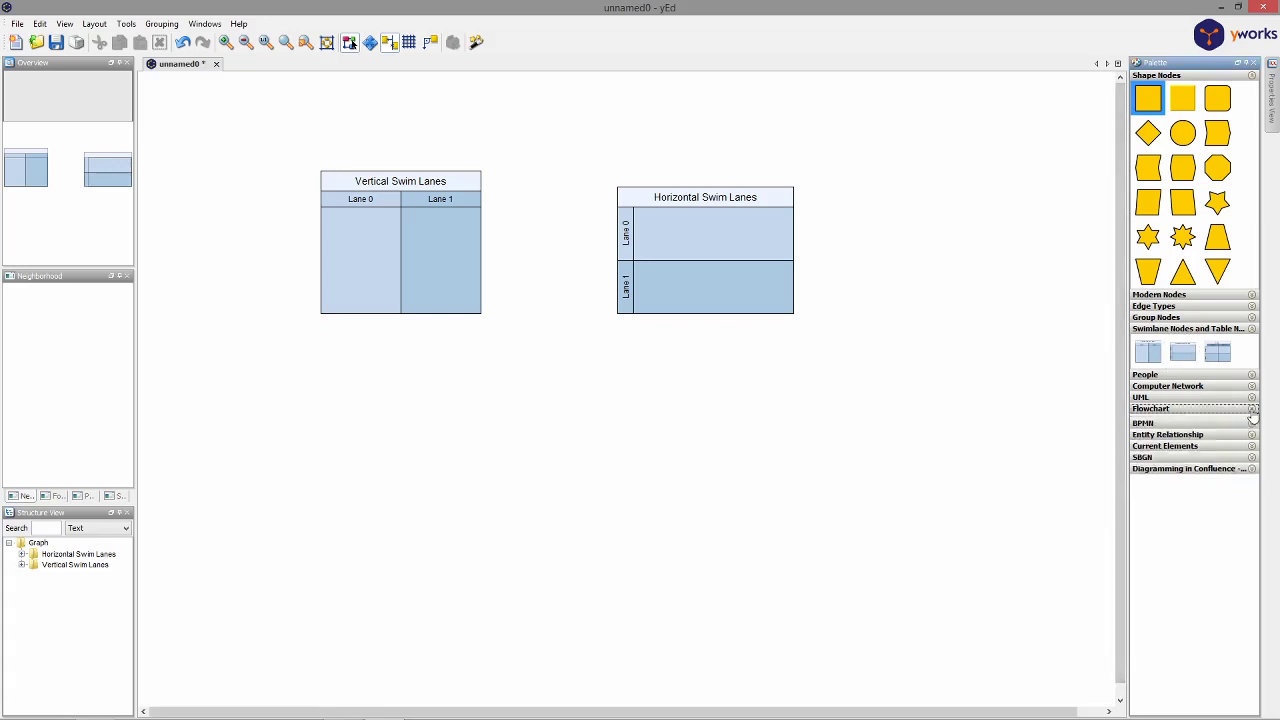
scroll(1208, 470, "down", 1)
scroll(1207, 470, "down", 2)
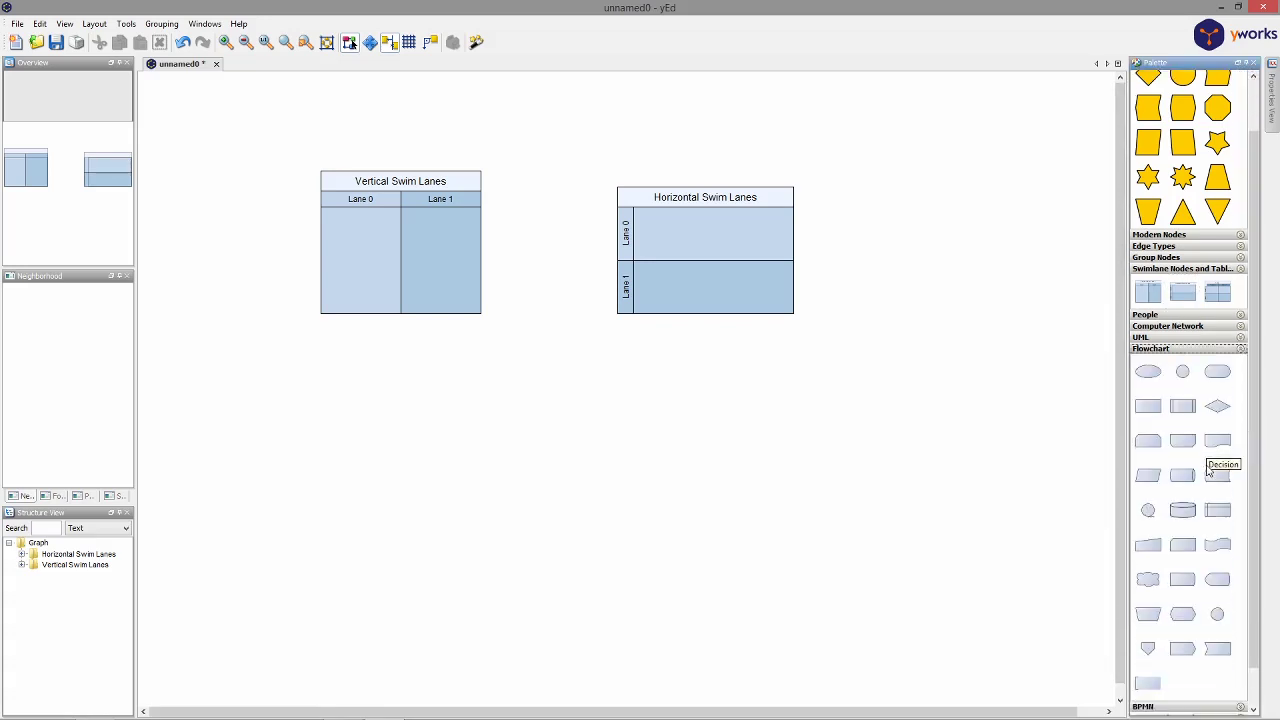
scroll(1207, 470, "down", 1)
scroll(1208, 472, "down", 1)
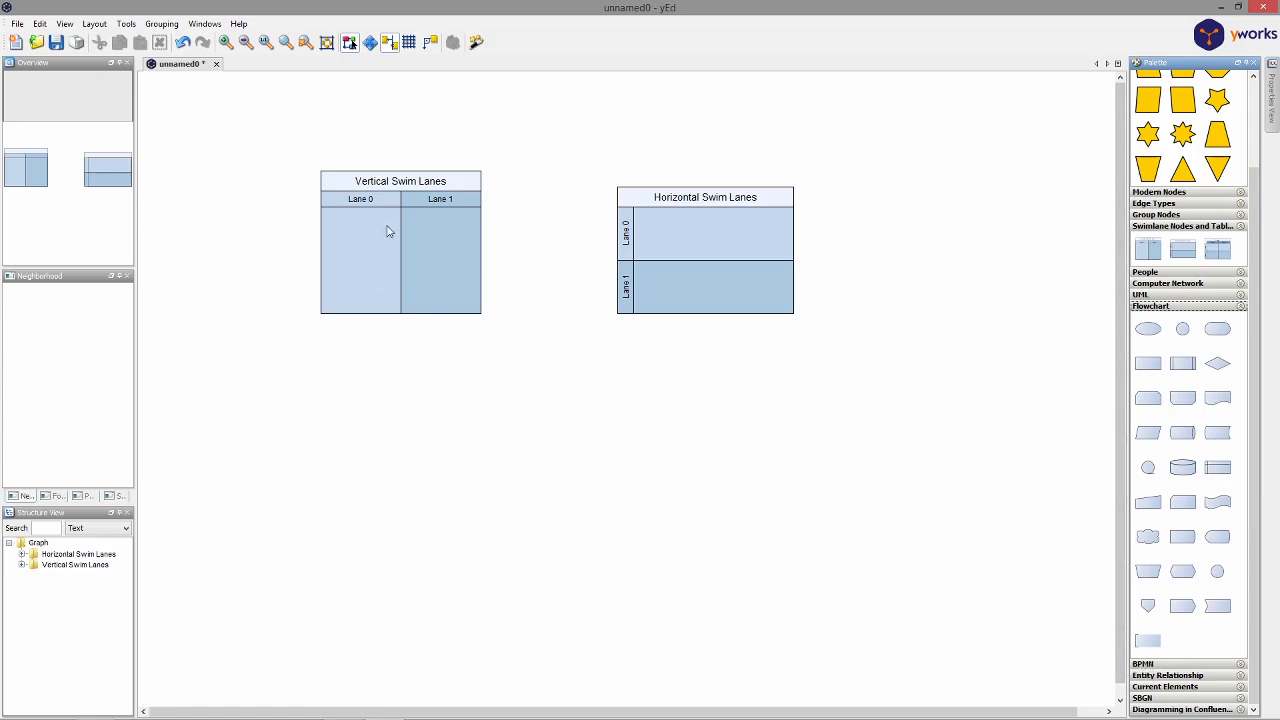
right_click(684, 242)
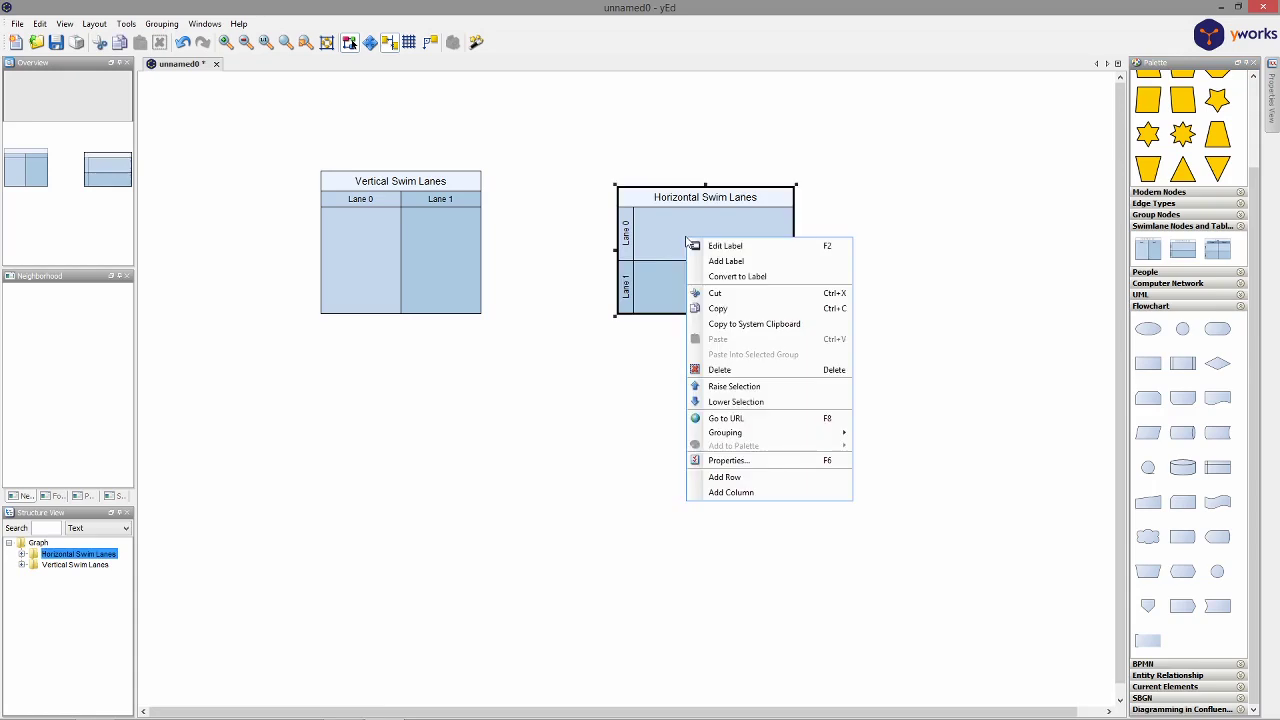
left_click(719, 370)
Enlarge the vertical pool, make its two lanes equal width, and put a start oval in Lane 0.
left_click(440, 275)
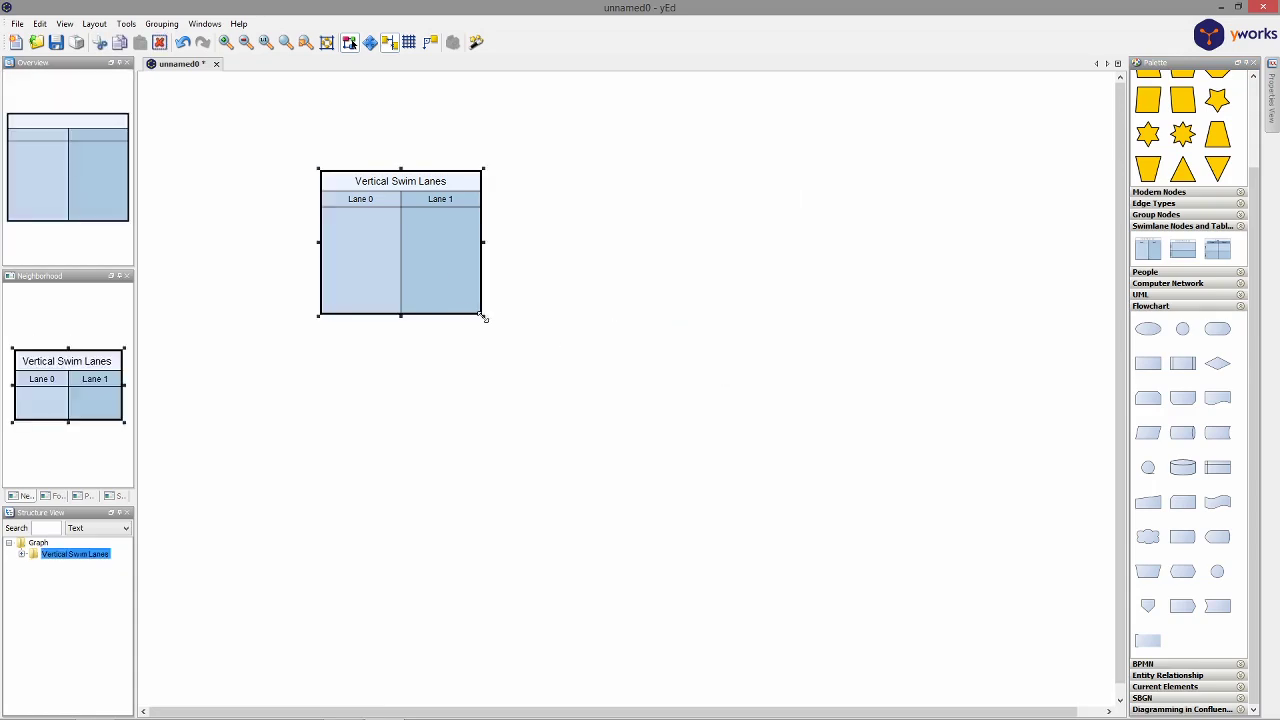
mouse_move(481, 313)
left_mouse_down()
mouse_move(625, 381)
mouse_move(789, 574)
left_mouse_up()
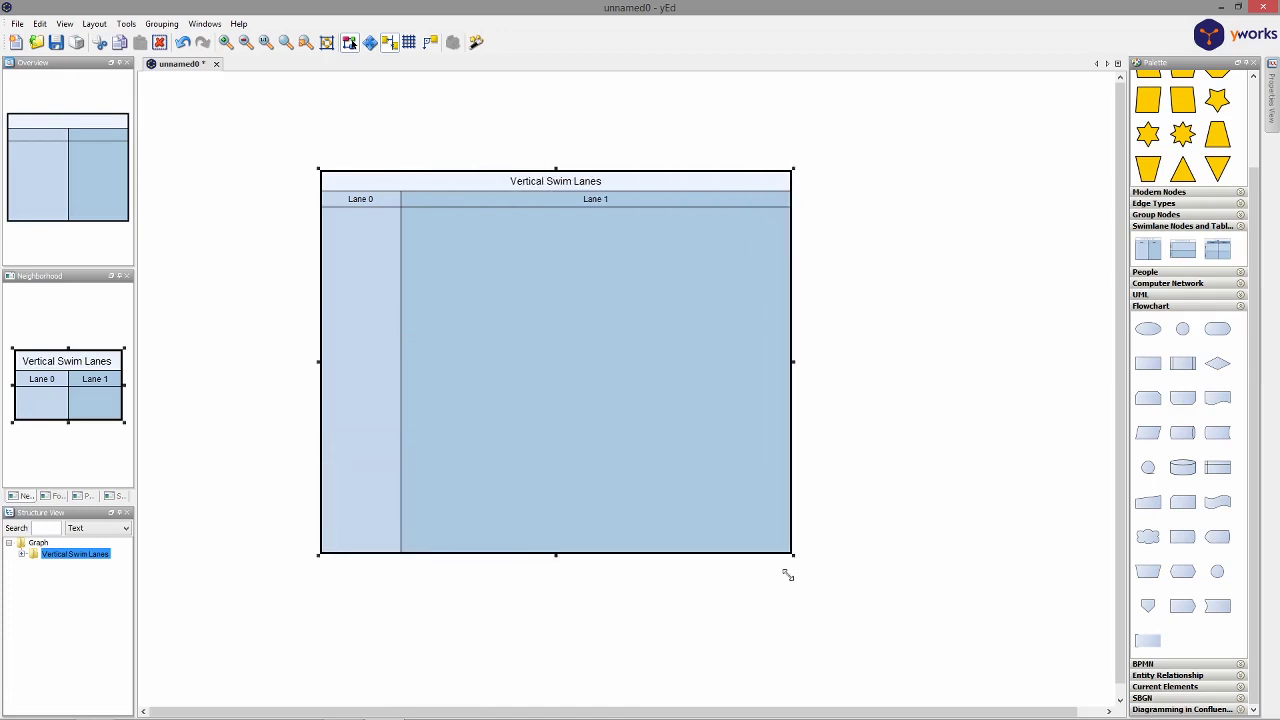
left_click_drag(400, 277, 540, 277)
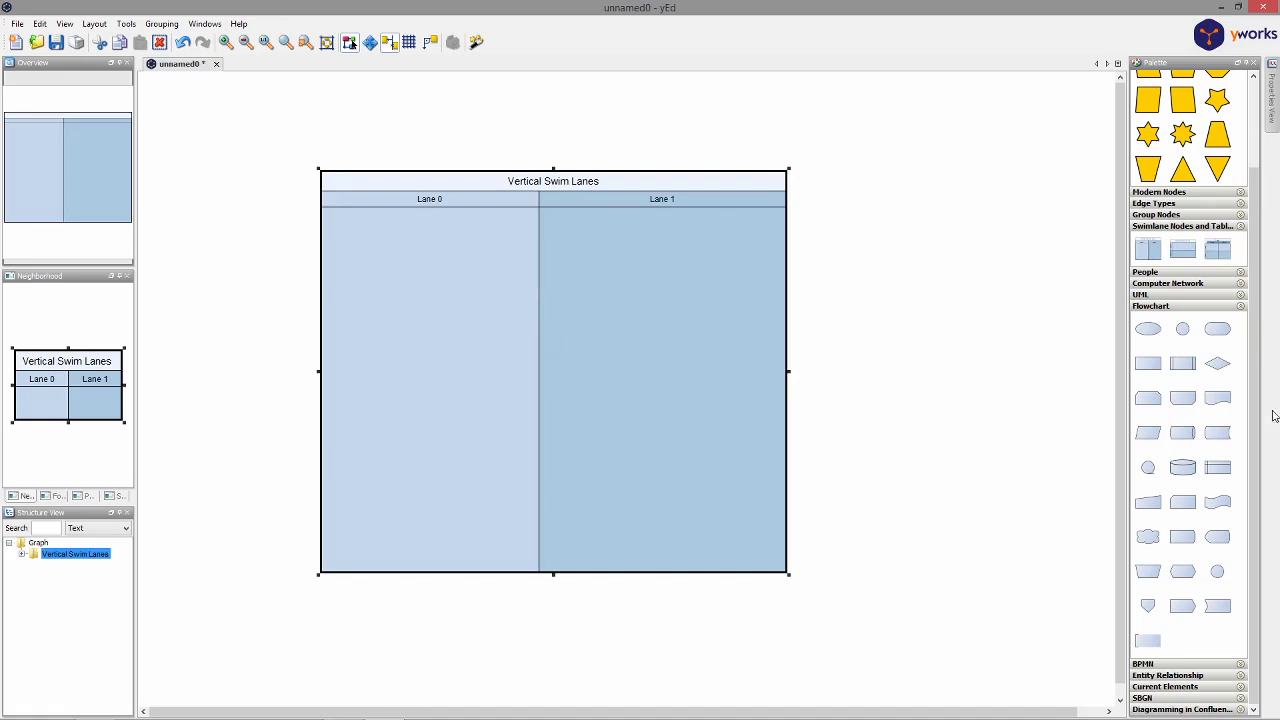
mouse_move(1148, 329)
left_mouse_down()
mouse_move(418, 252)
mouse_move(418, 231)
left_mouse_up()
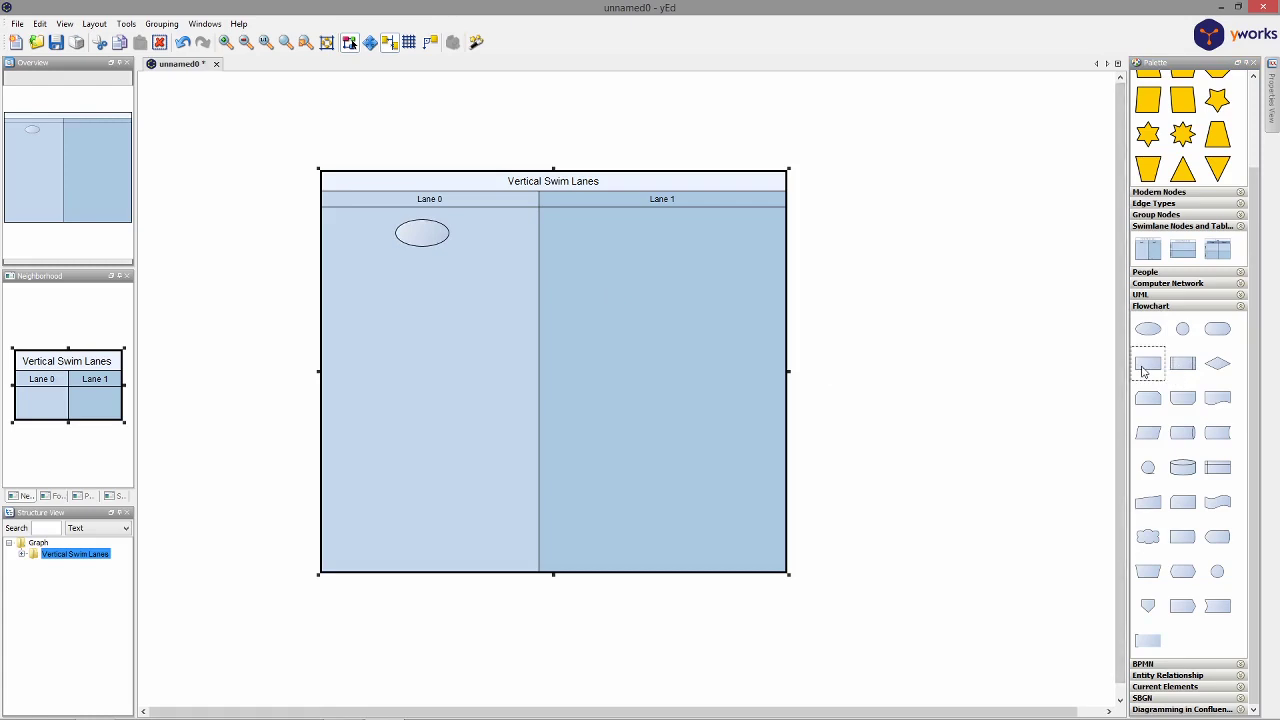
Add a process box and decision diamond in Lane 0, link oval→box→diamond, and loop the diamond back to the box.
left_click_drag(1149, 372, 425, 283)
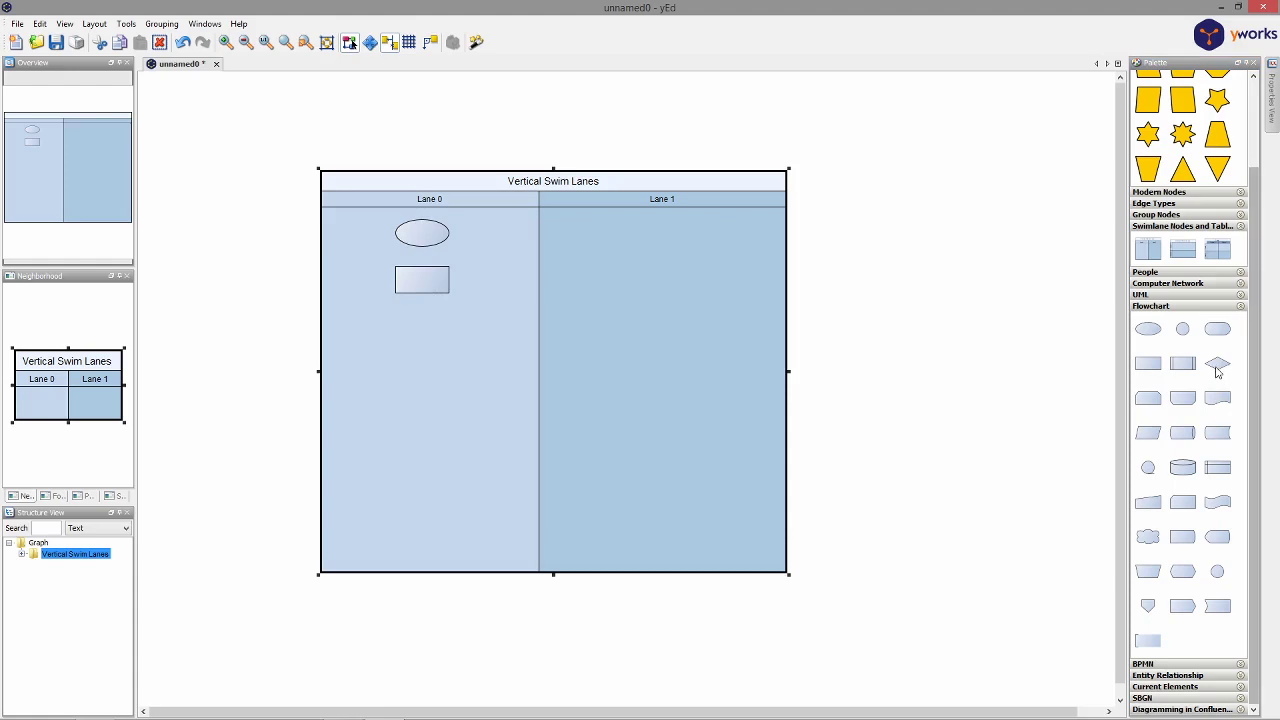
mouse_move(1218, 363)
left_mouse_down()
mouse_move(461, 369)
mouse_move(422, 328)
left_mouse_up()
left_click_drag(422, 236, 421, 280)
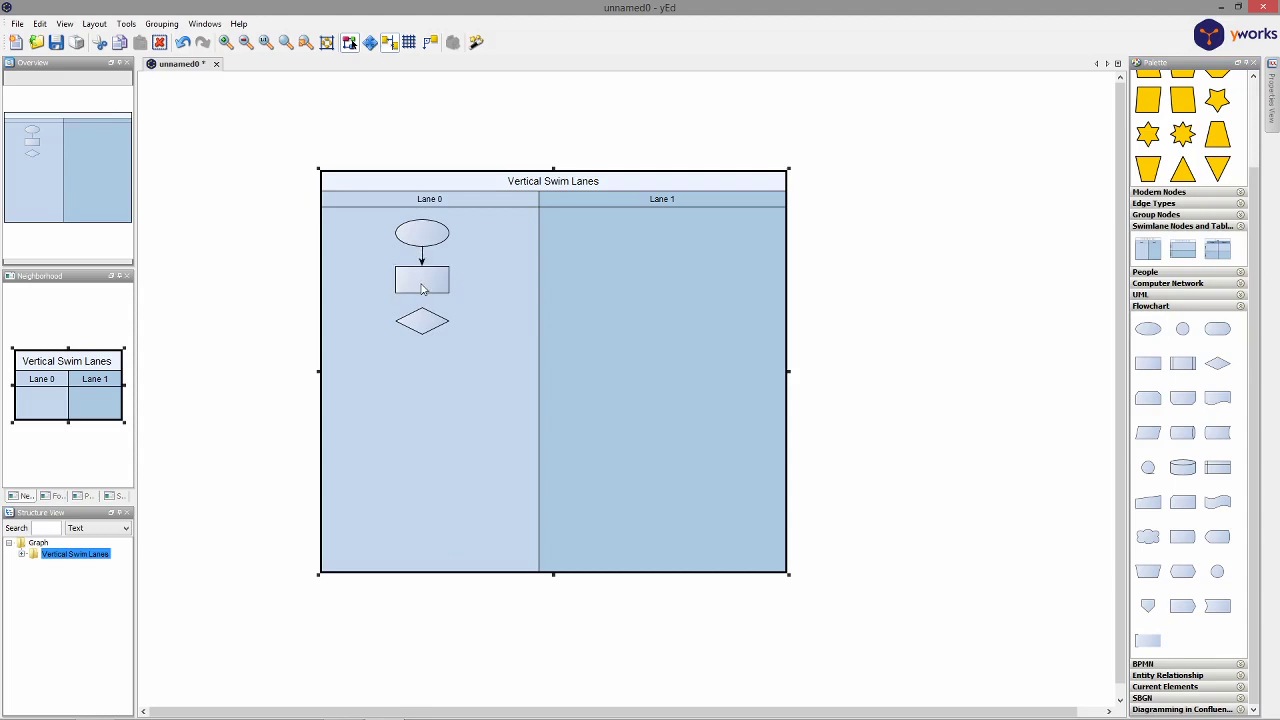
left_click_drag(421, 286, 422, 322)
mouse_move(423, 325)
left_mouse_down()
mouse_move(493, 324)
mouse_move(491, 283)
mouse_move(449, 278)
left_mouse_up()
left_click(453, 279)
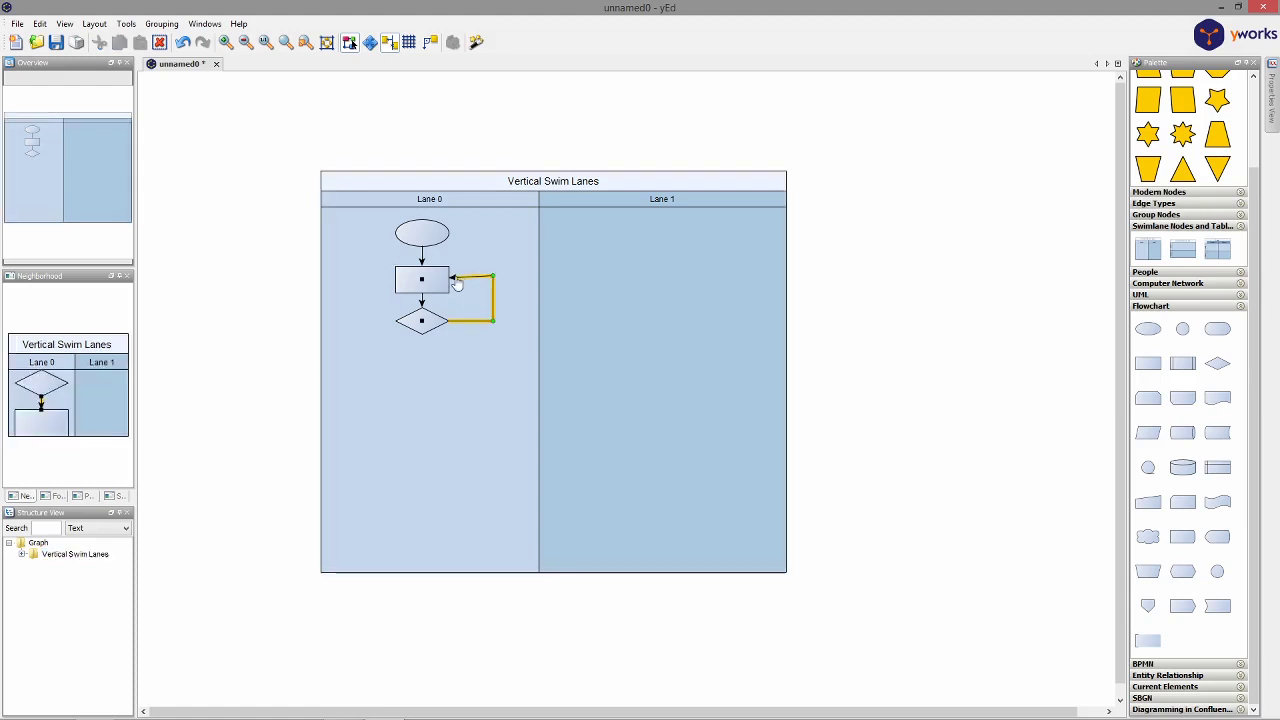
left_click(456, 288)
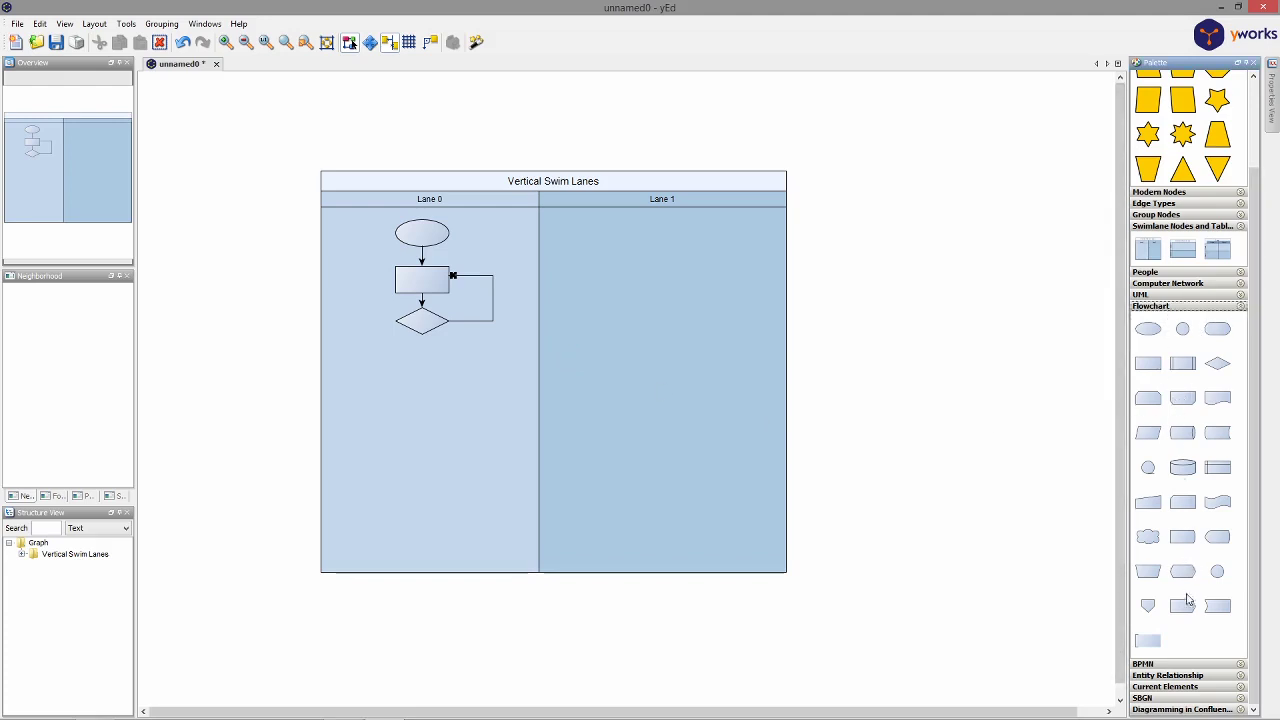
Collapse the Flowchart palette section and expand Entity Relationship shapes.
left_click(1242, 308)
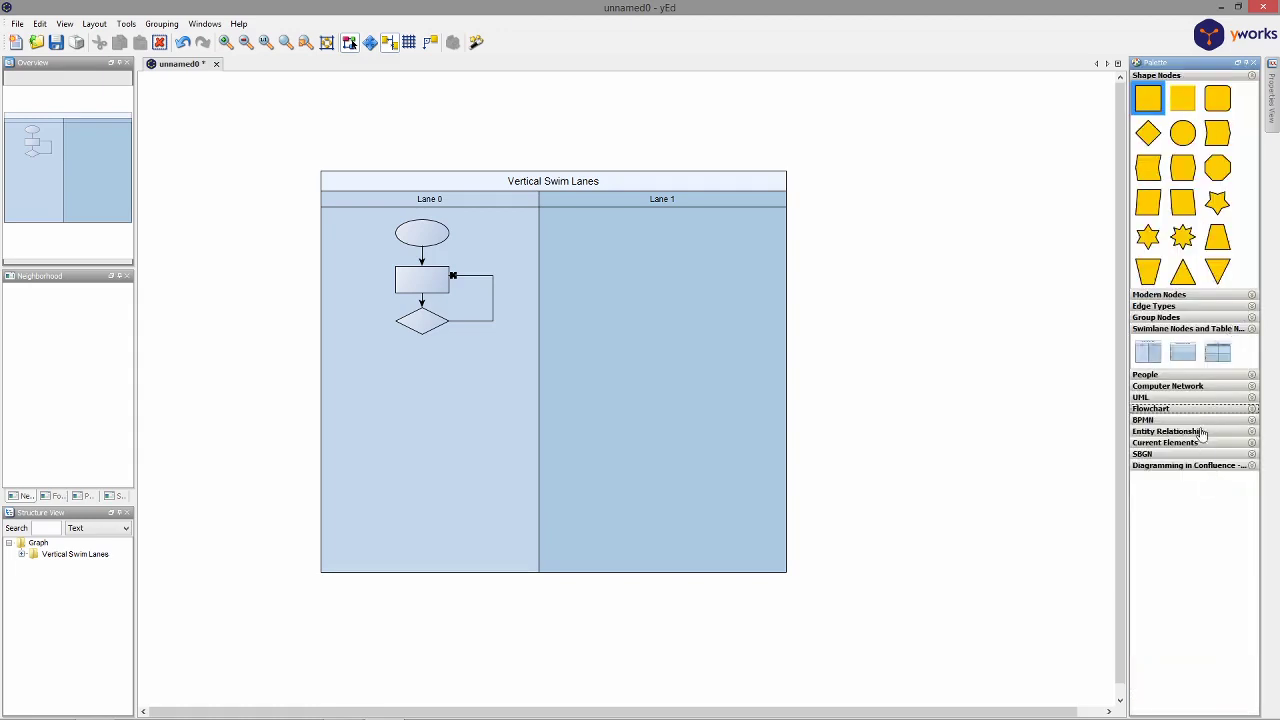
left_click(1251, 432)
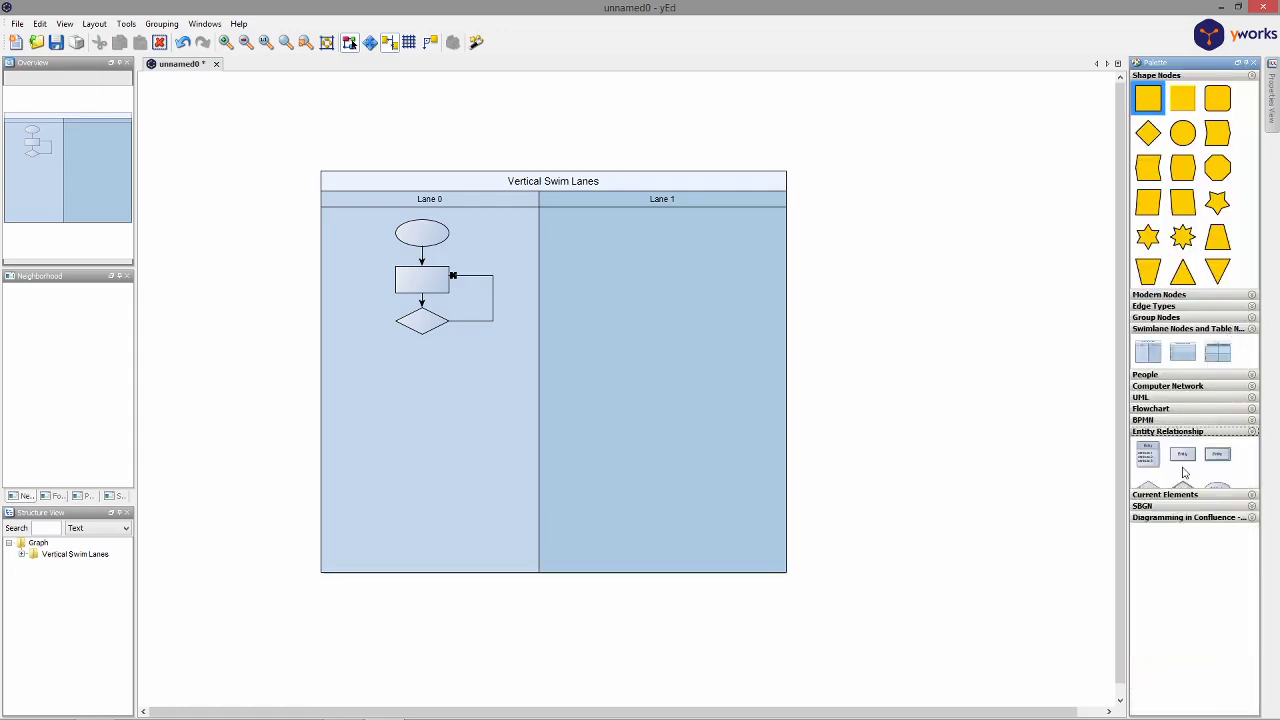